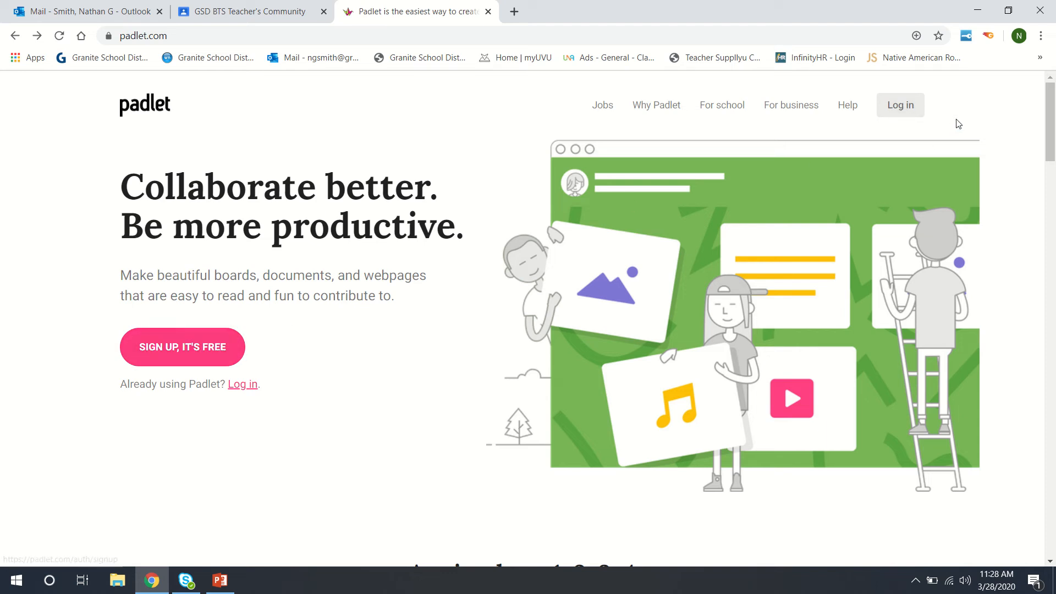
Step: Log in to reach the dashboard listing the BTSALP Visual Arts Gallery padlet
click(887, 110)
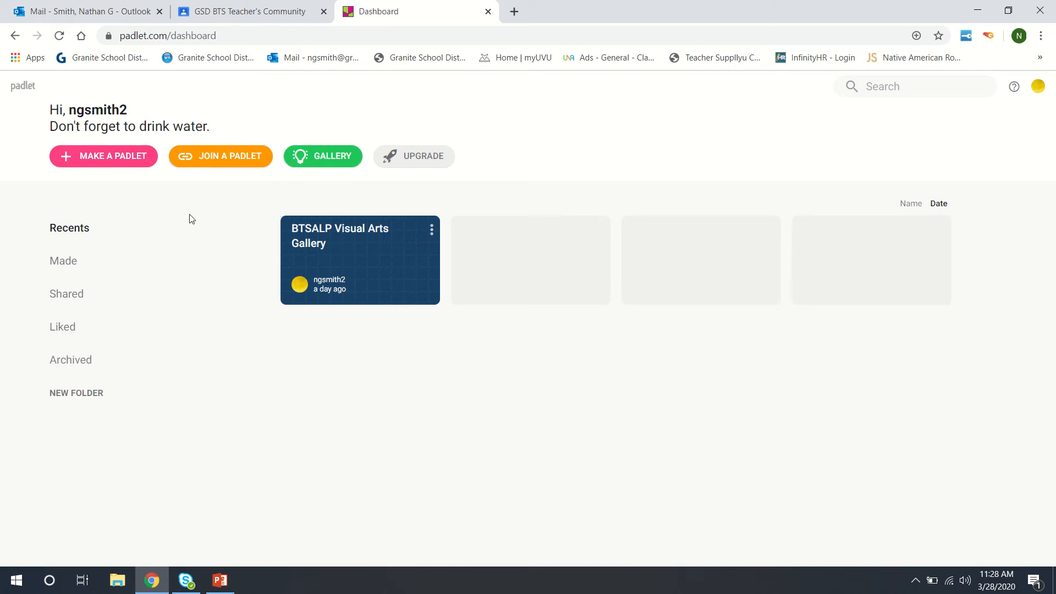
Step: Make a new padlet and browse the blank formats such as Wall, Canvas, Stream and Grid
click(137, 168)
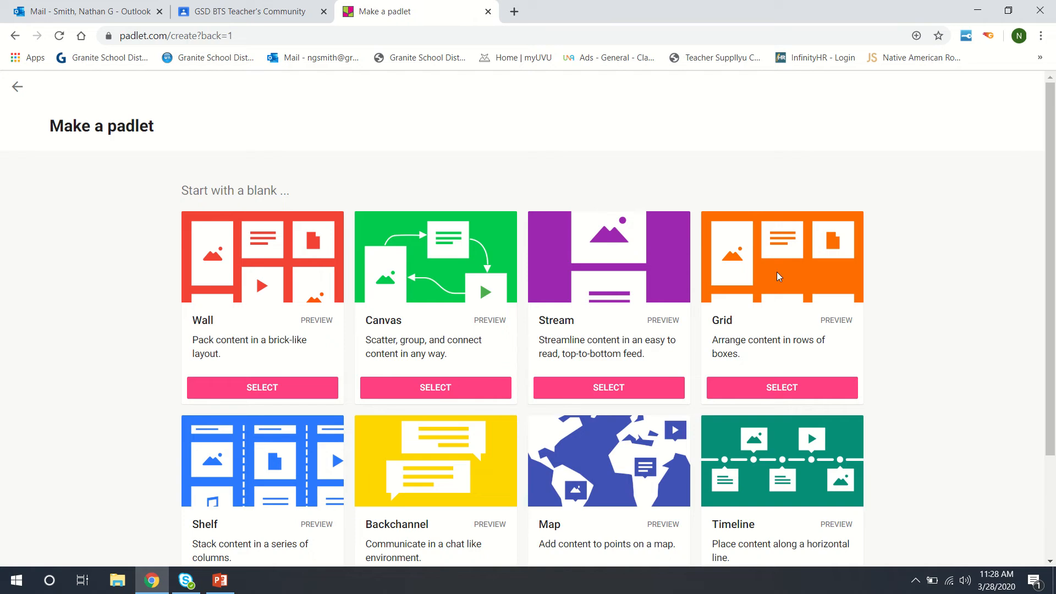
scroll(495, 297, down, 3)
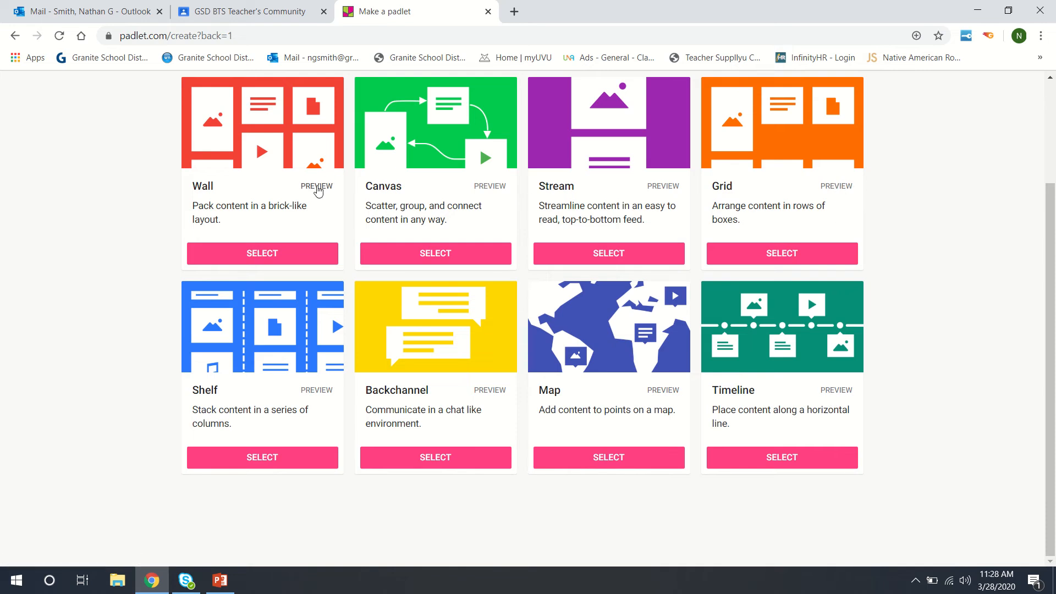
scroll(318, 192, up, 3)
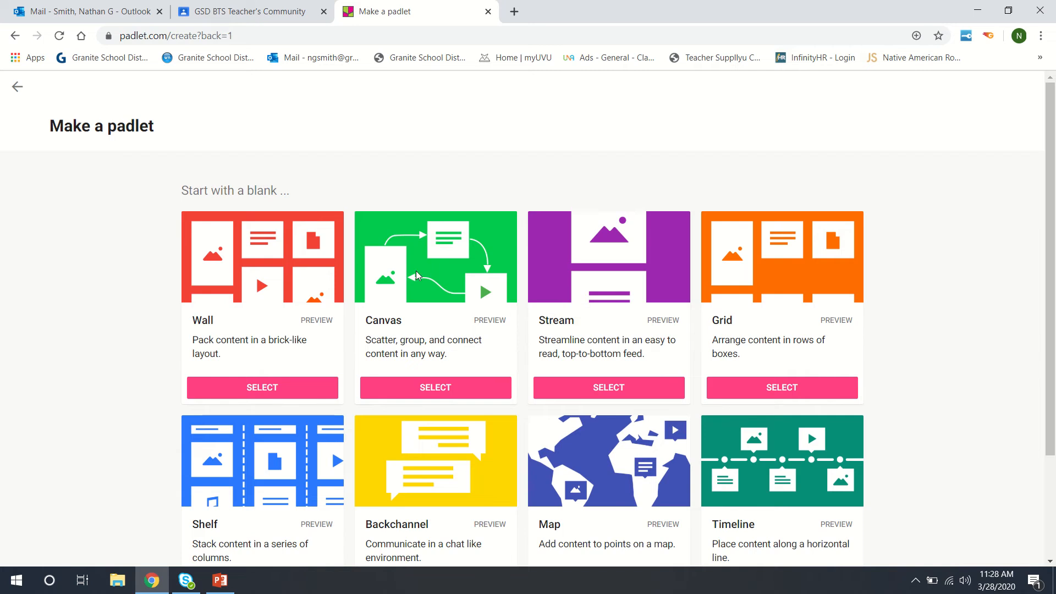
click(316, 322)
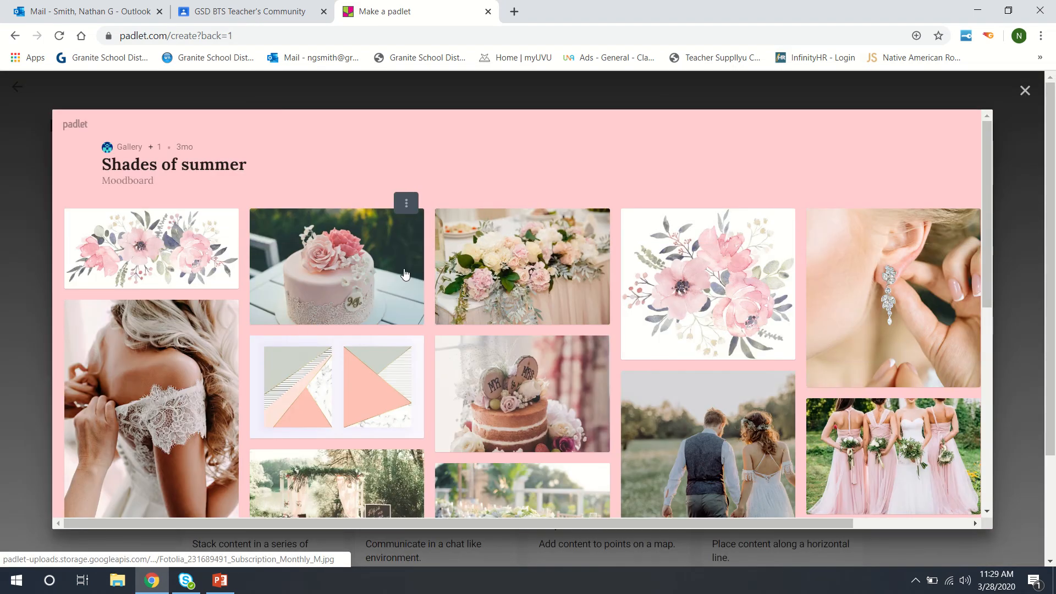
scroll(912, 309, down, 3)
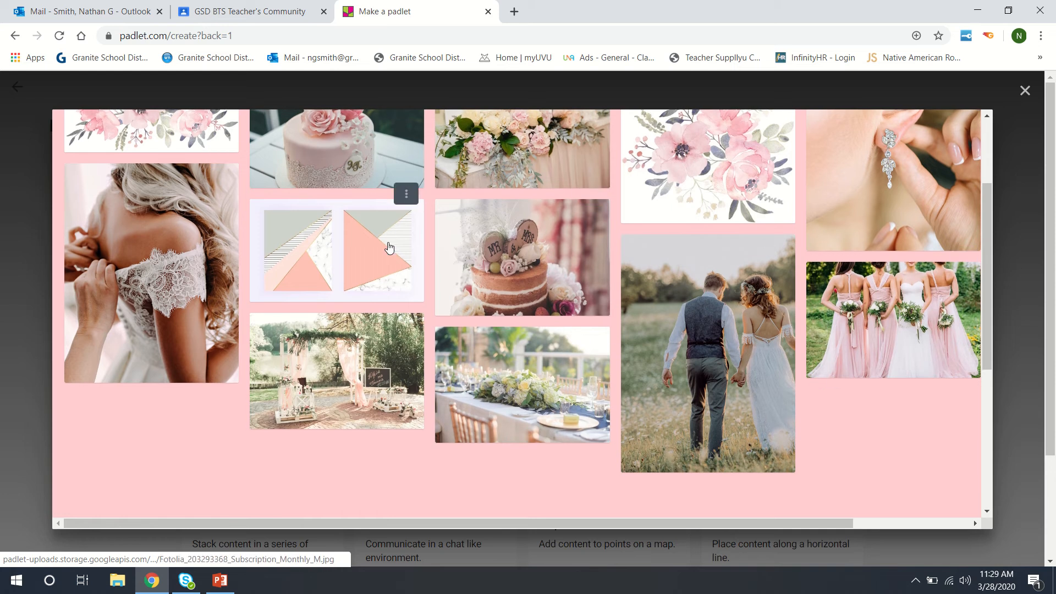
scroll(781, 413, up, 3)
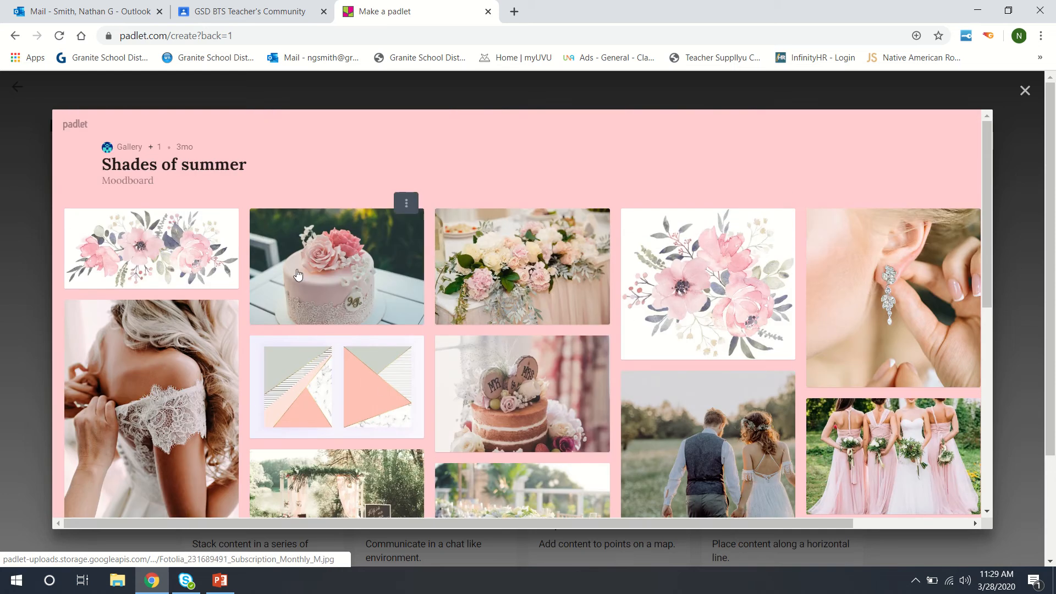
scroll(636, 379, down, 3)
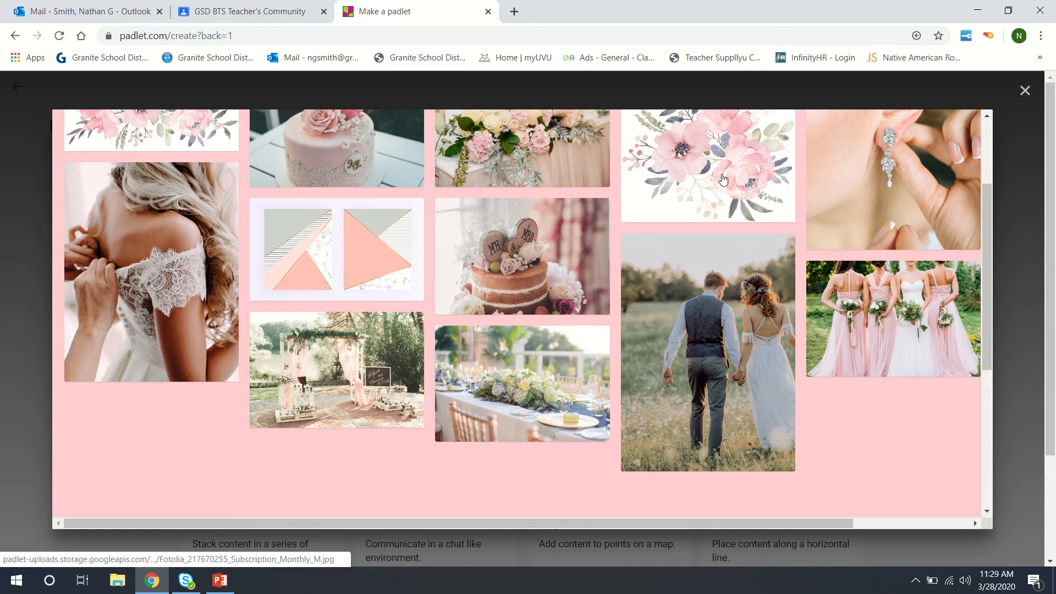
scroll(347, 276, up, 3)
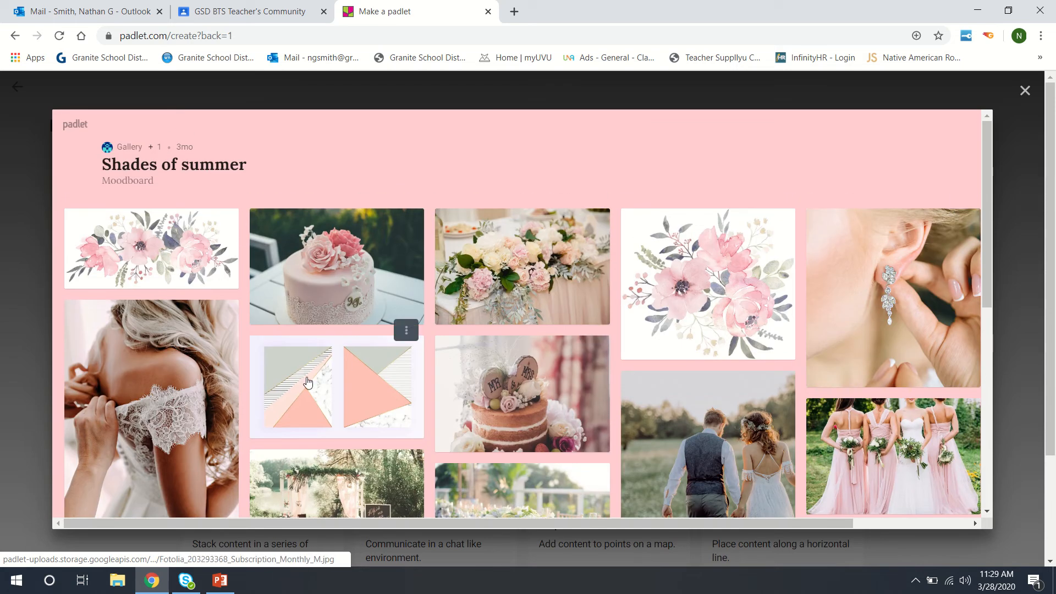
scroll(568, 408, down, 5)
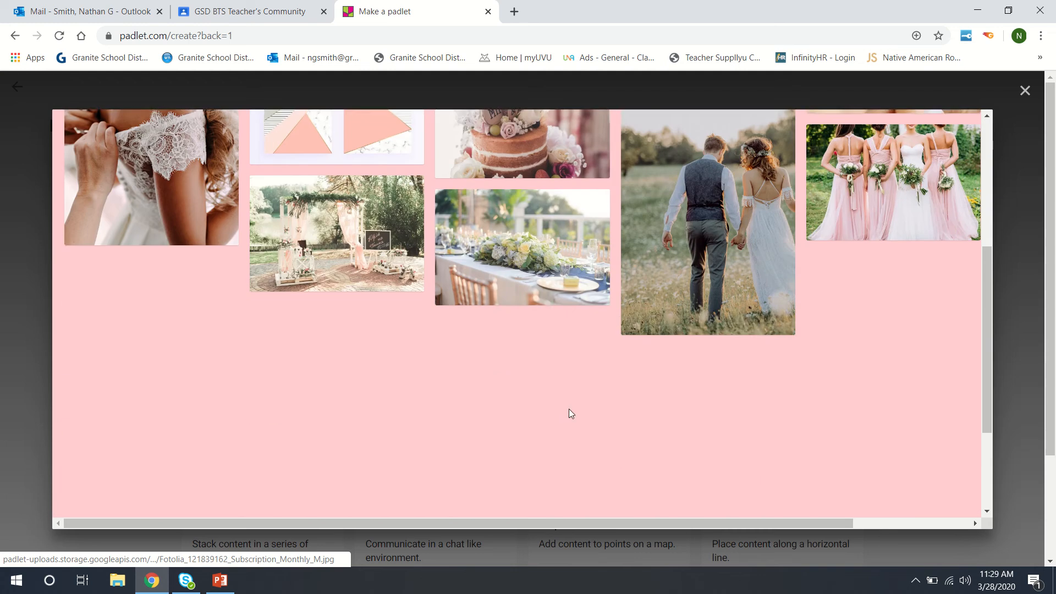
scroll(675, 252, up, 4)
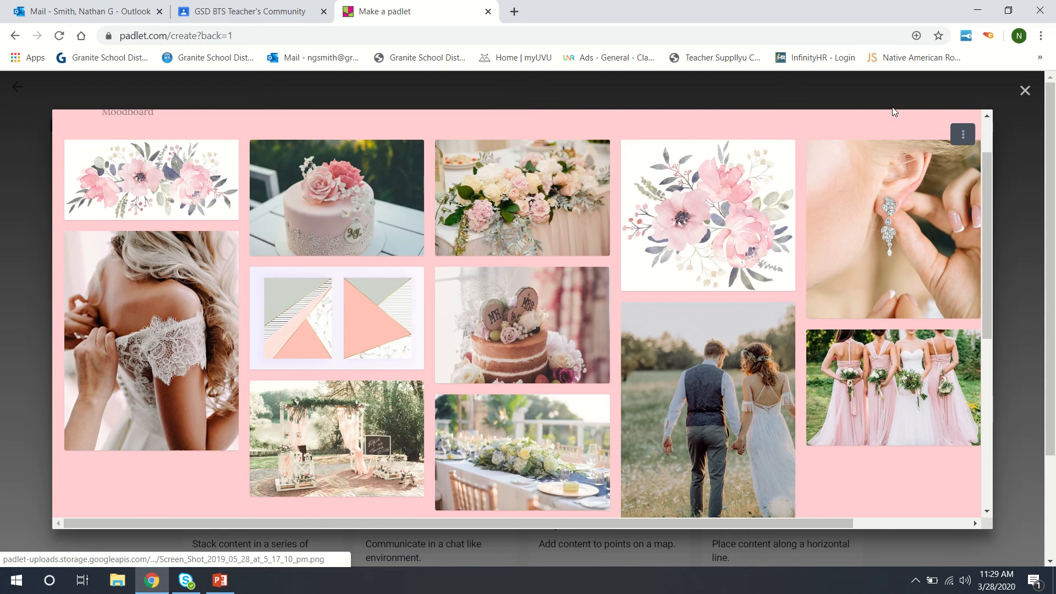
click(1026, 90)
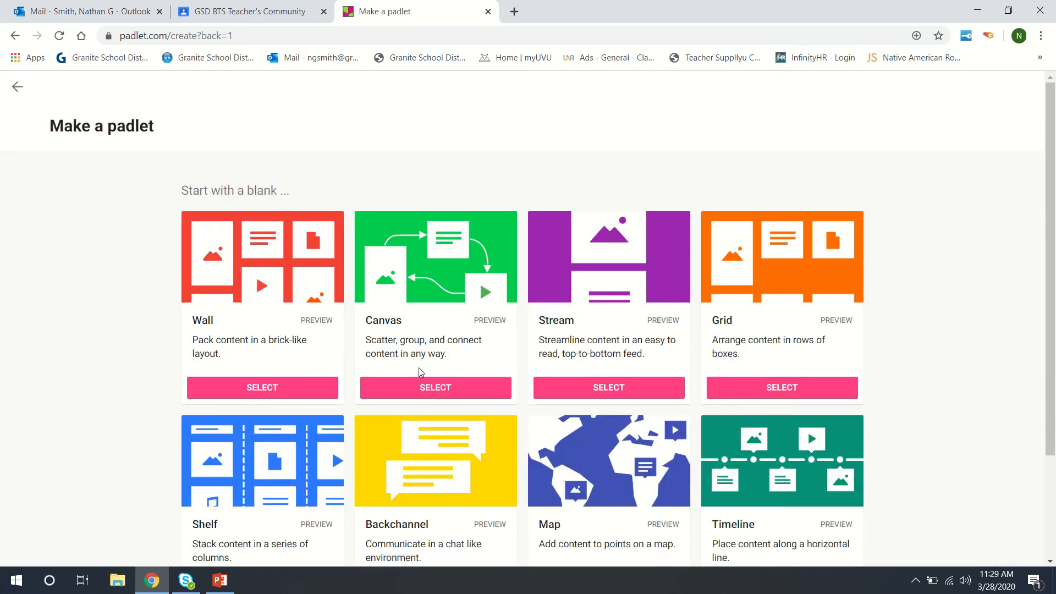
click(490, 322)
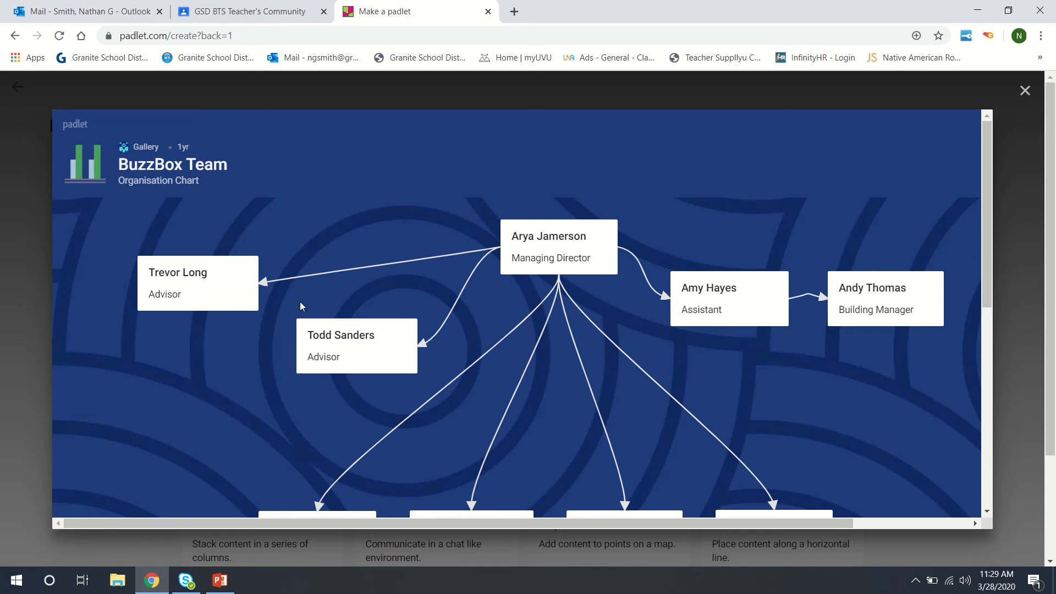
scroll(301, 306, down, 3)
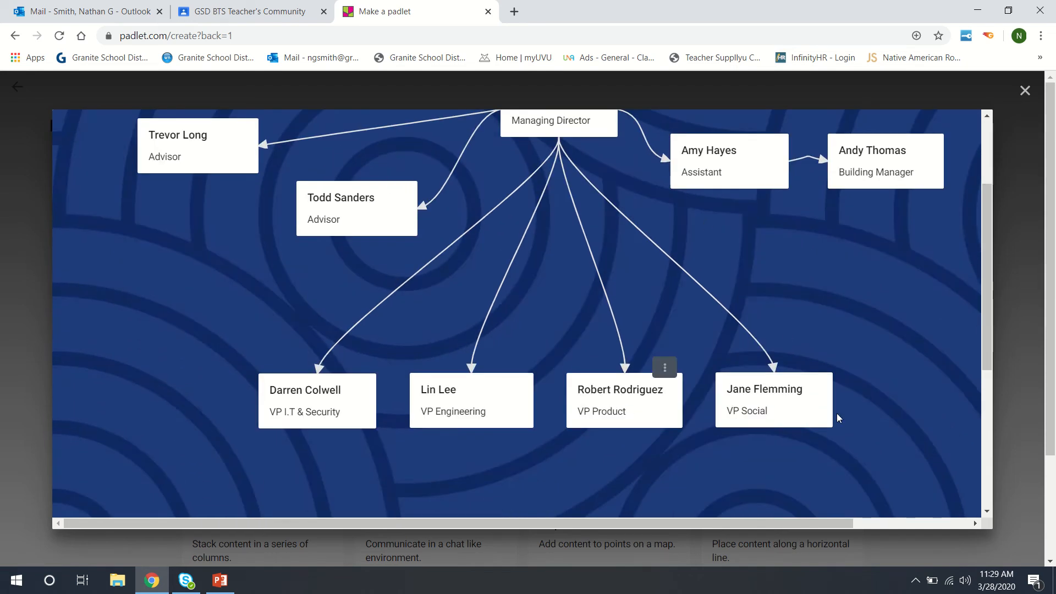
click(1025, 90)
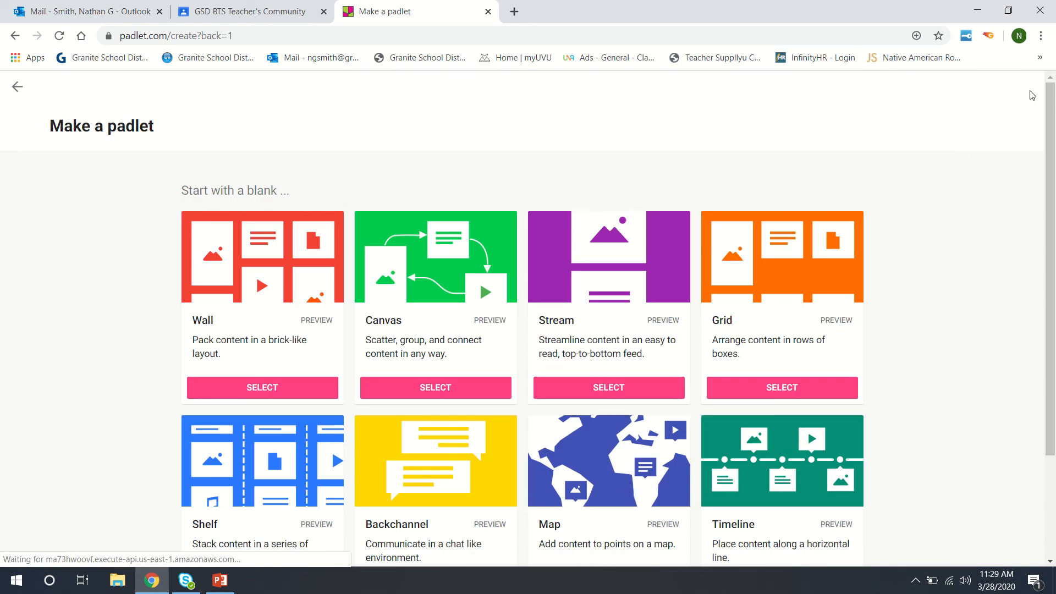
click(663, 319)
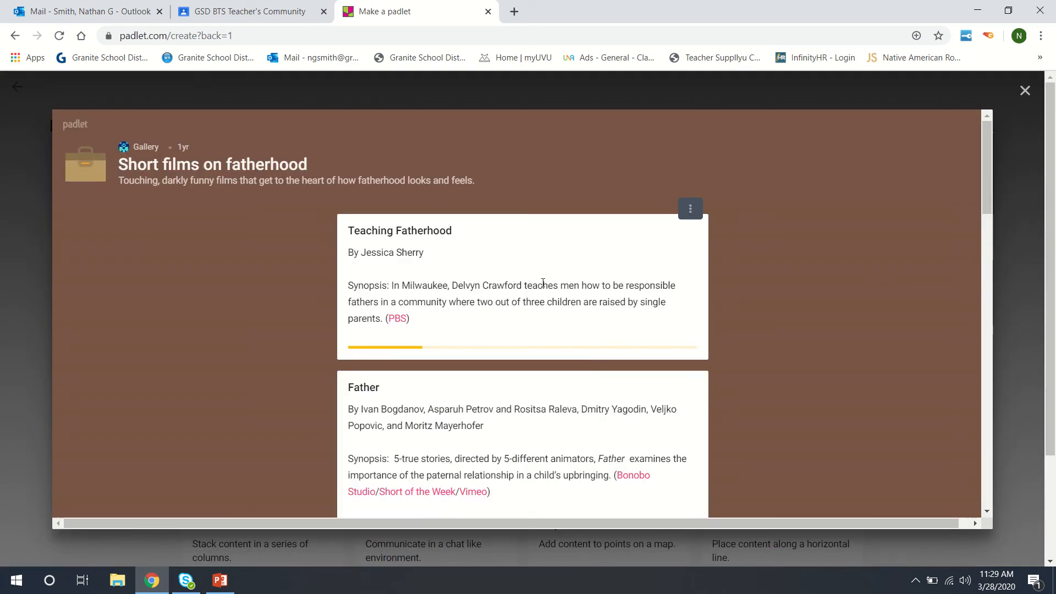
scroll(523, 278, down, 15)
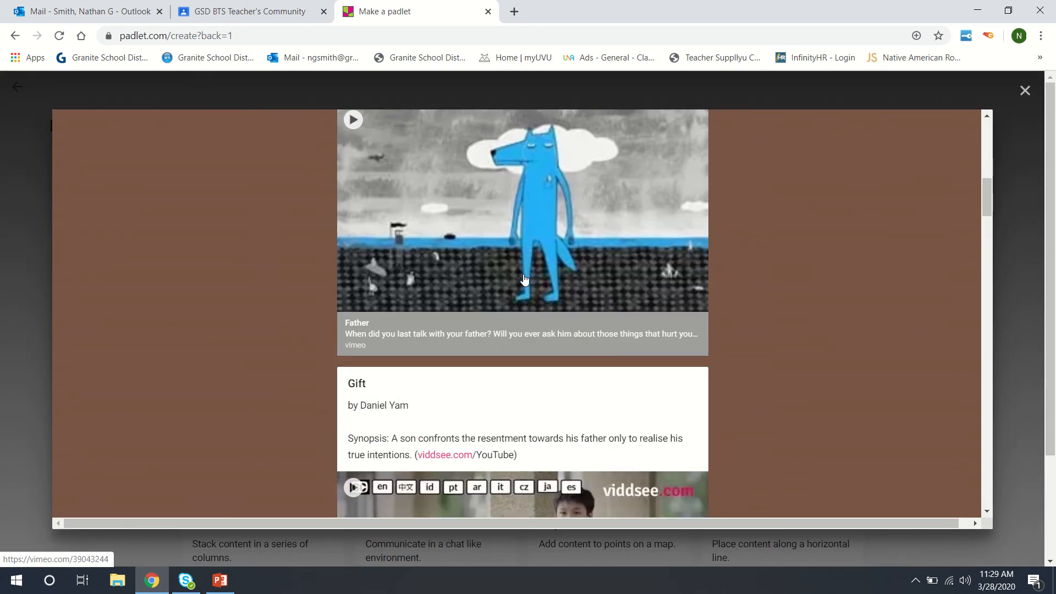
scroll(524, 278, down, 3)
scroll(524, 278, up, 10)
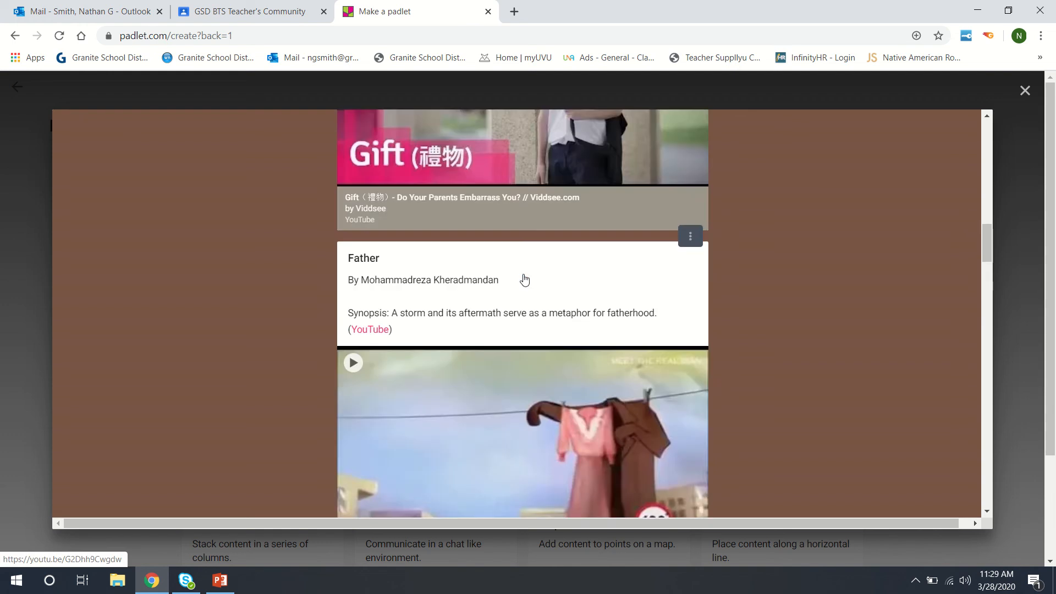
scroll(524, 278, up, 5)
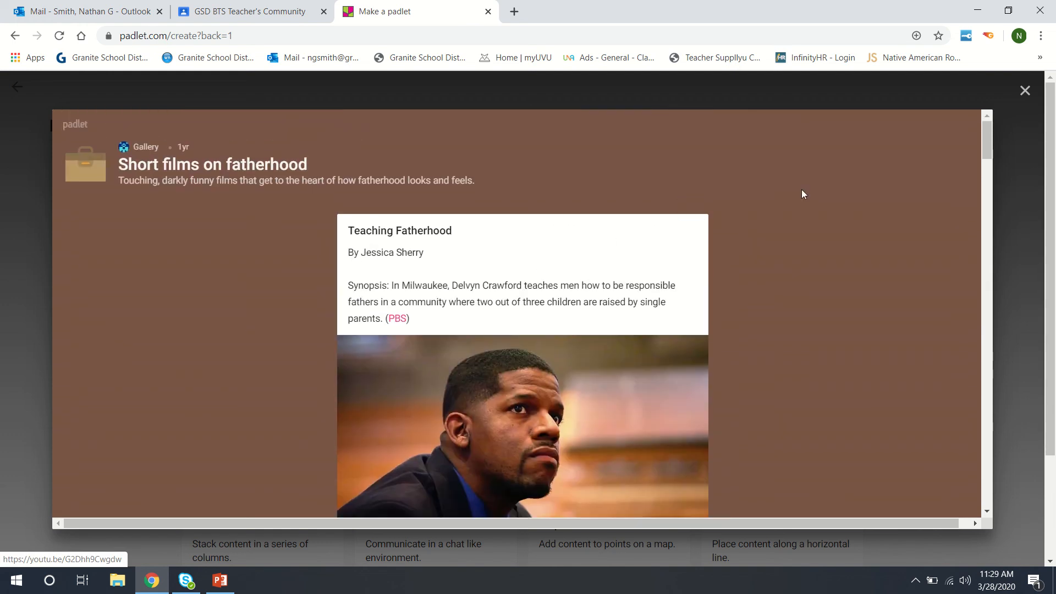
click(1025, 90)
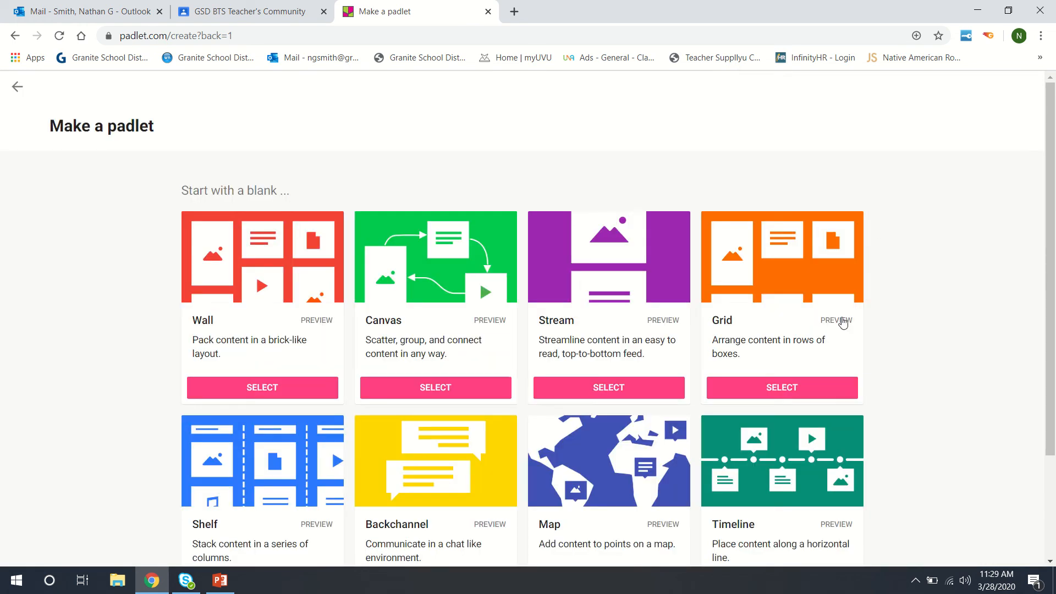
Step: Open the Grid layout example 'Elena, Unfaithful' and scroll through its story posts
click(839, 322)
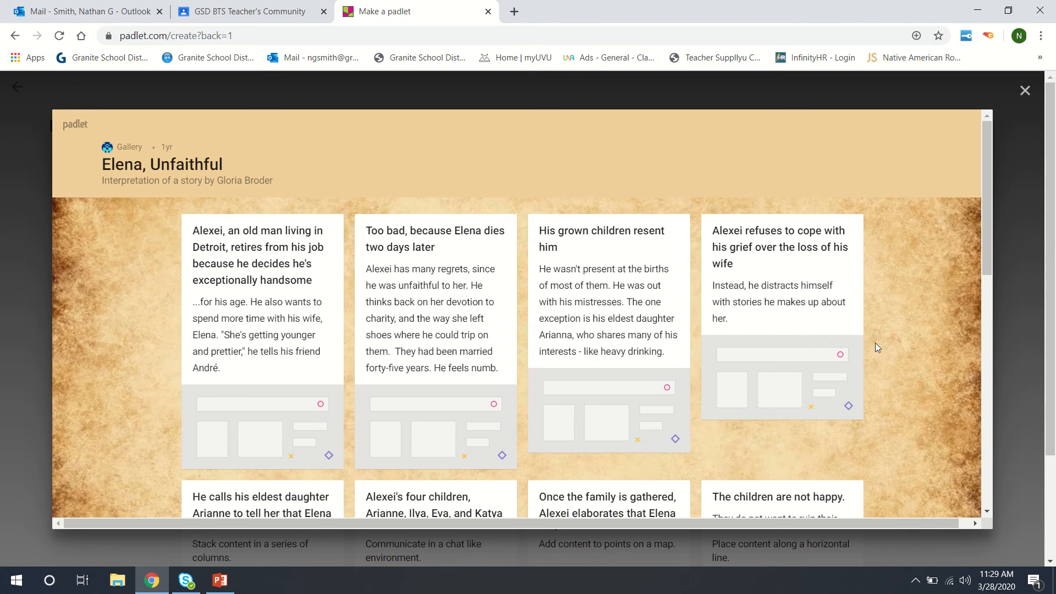
scroll(875, 342, down, 6)
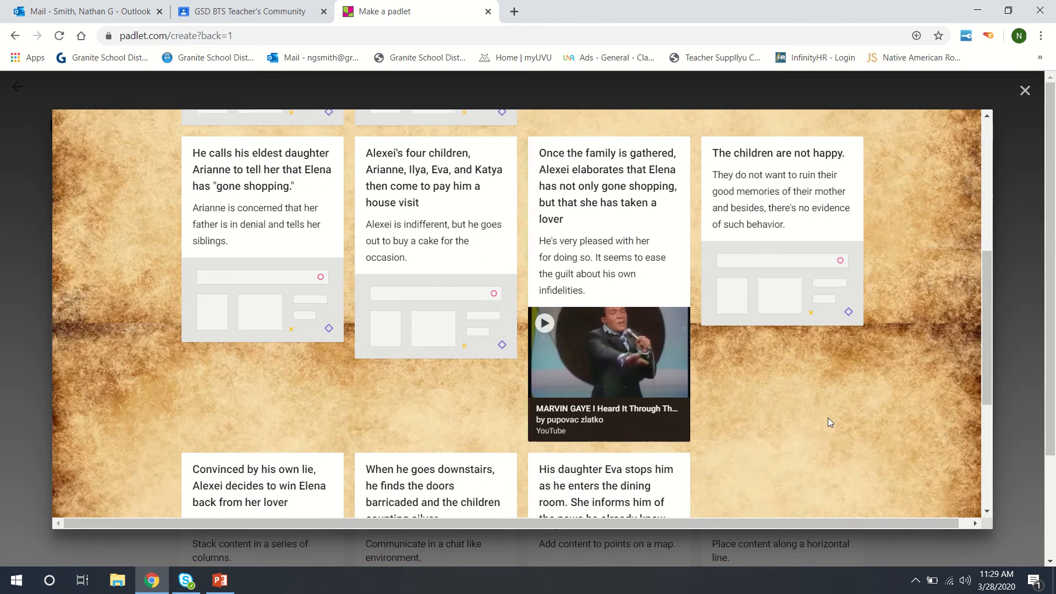
scroll(419, 381, down, 4)
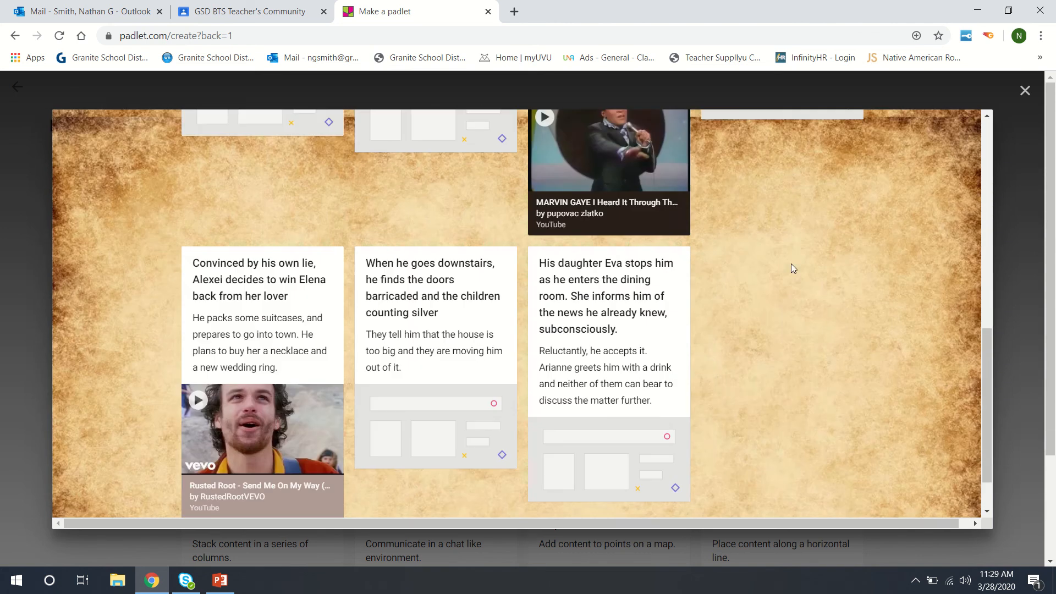
scroll(820, 222, down, 1)
scroll(514, 265, up, 4)
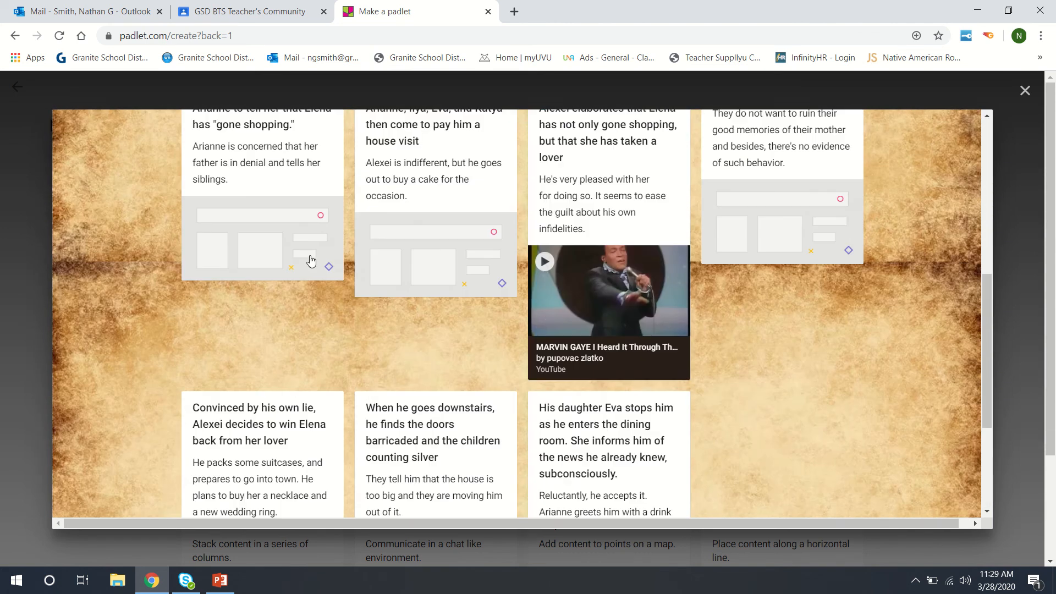
scroll(302, 308, up, 8)
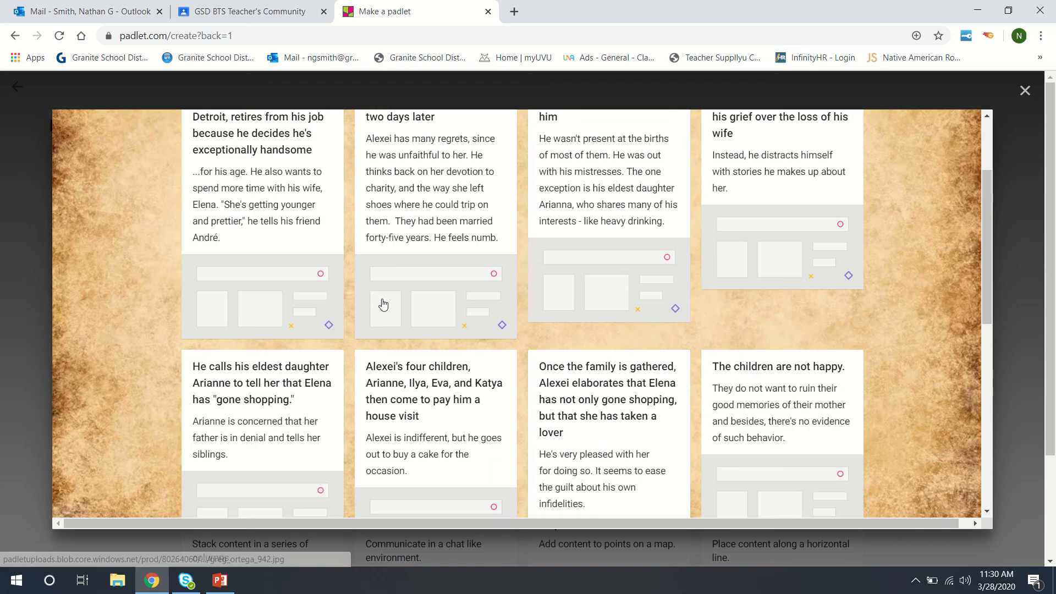
scroll(300, 353, down, 6)
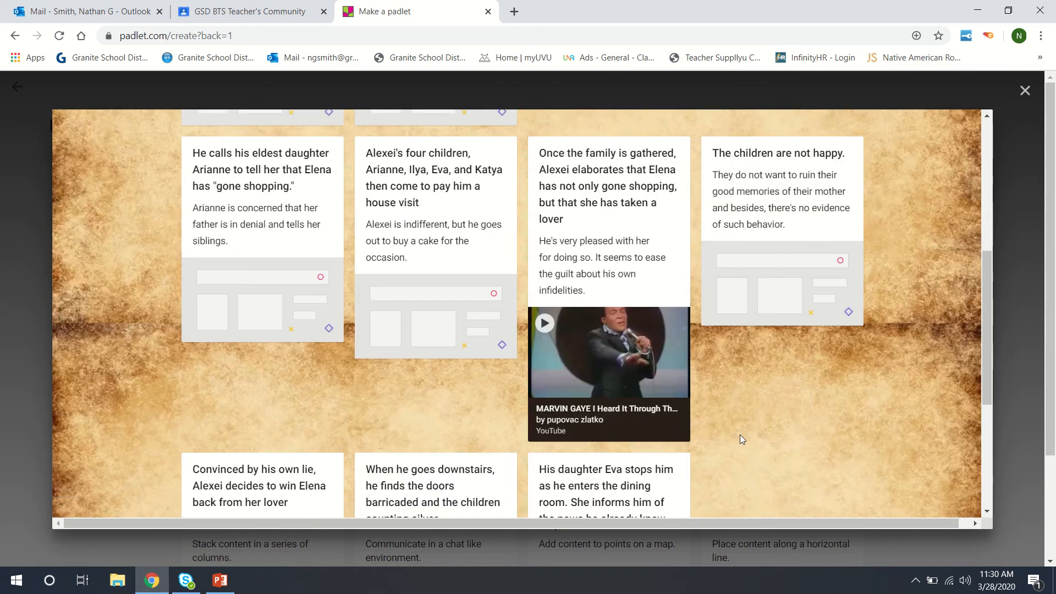
scroll(463, 394, down, 4)
scroll(738, 355, up, 10)
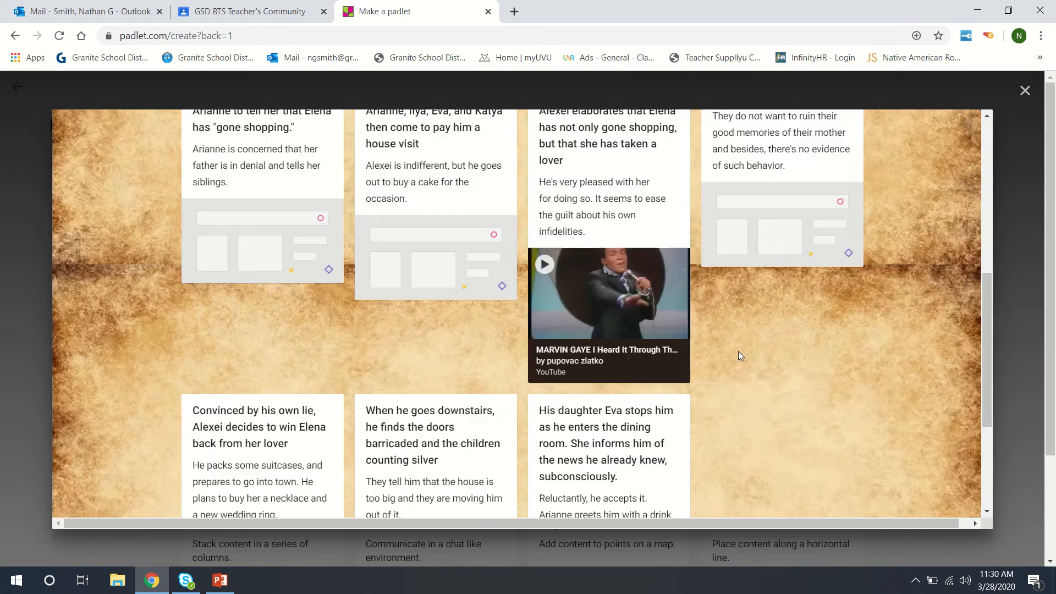
Step: Close the example preview and create a new padlet with the Wall layout
click(1025, 90)
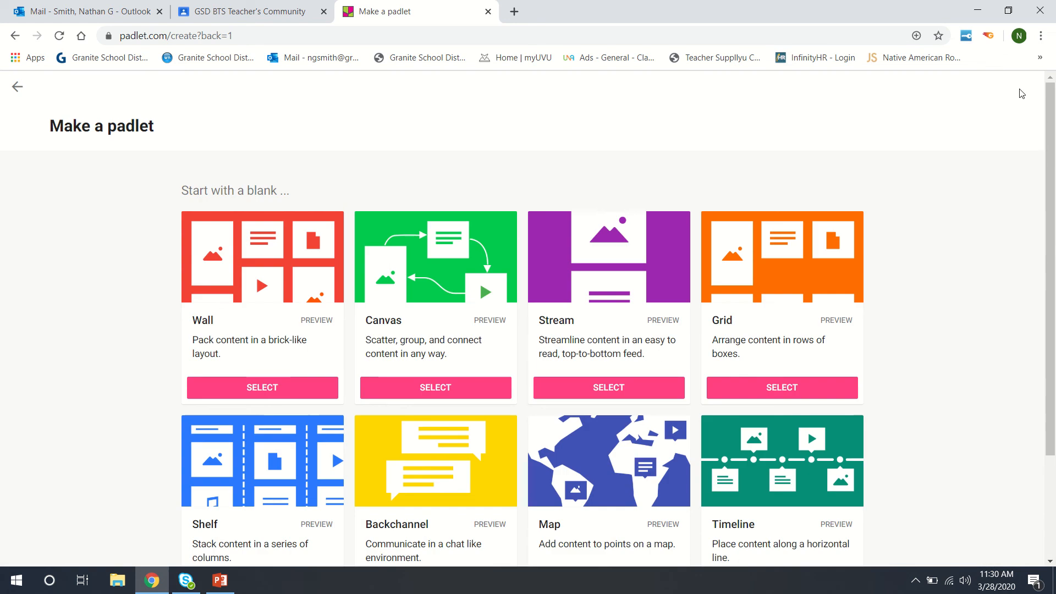
scroll(354, 266, down, 3)
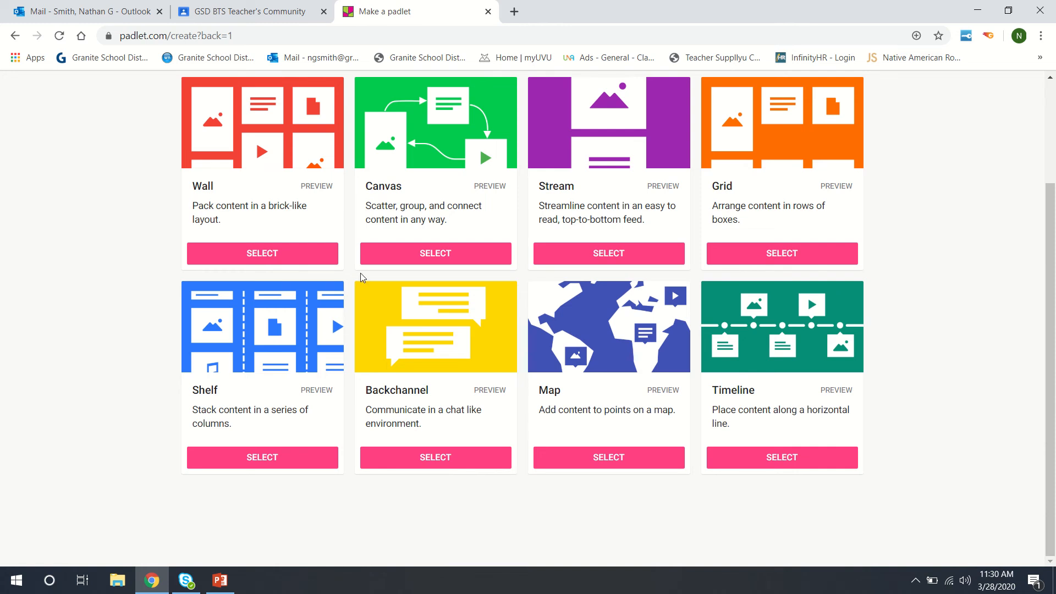
scroll(347, 246, up, 3)
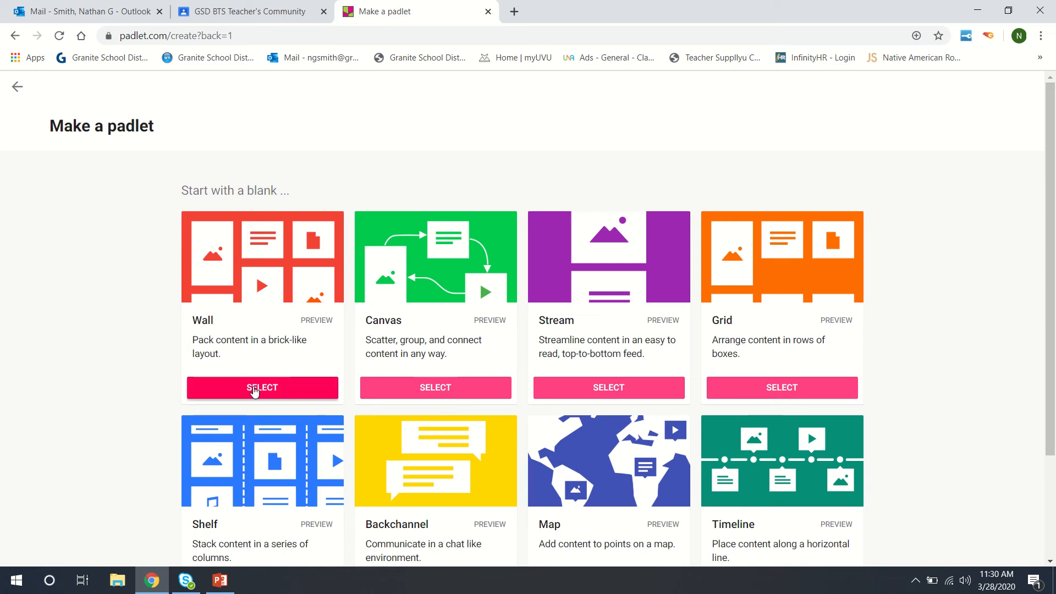
click(253, 389)
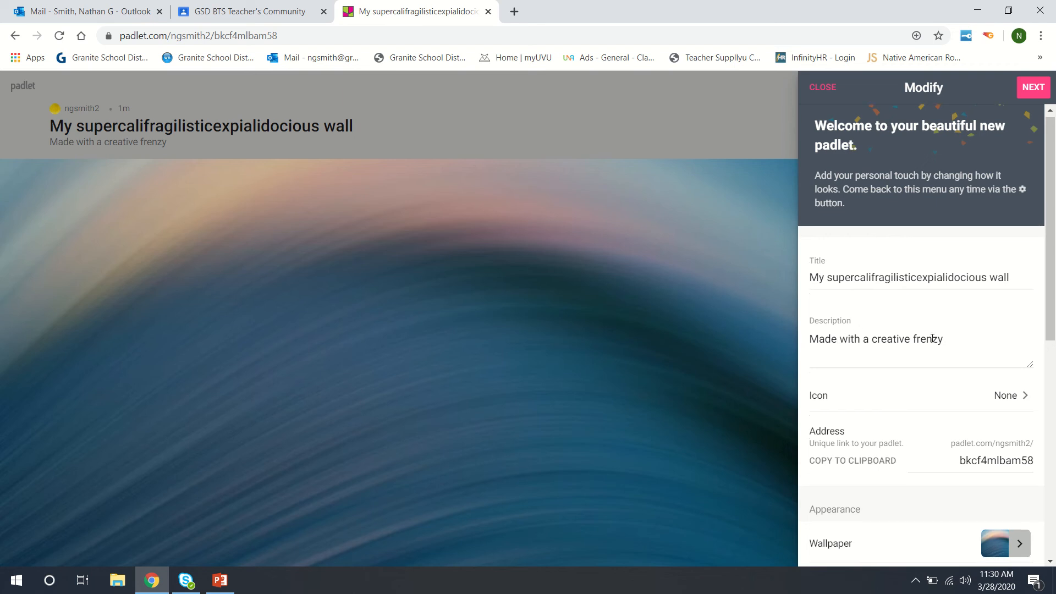
Step: Scroll the Modify panel down to Appearance and show the Wallpaper categories
scroll(850, 346, down, 3)
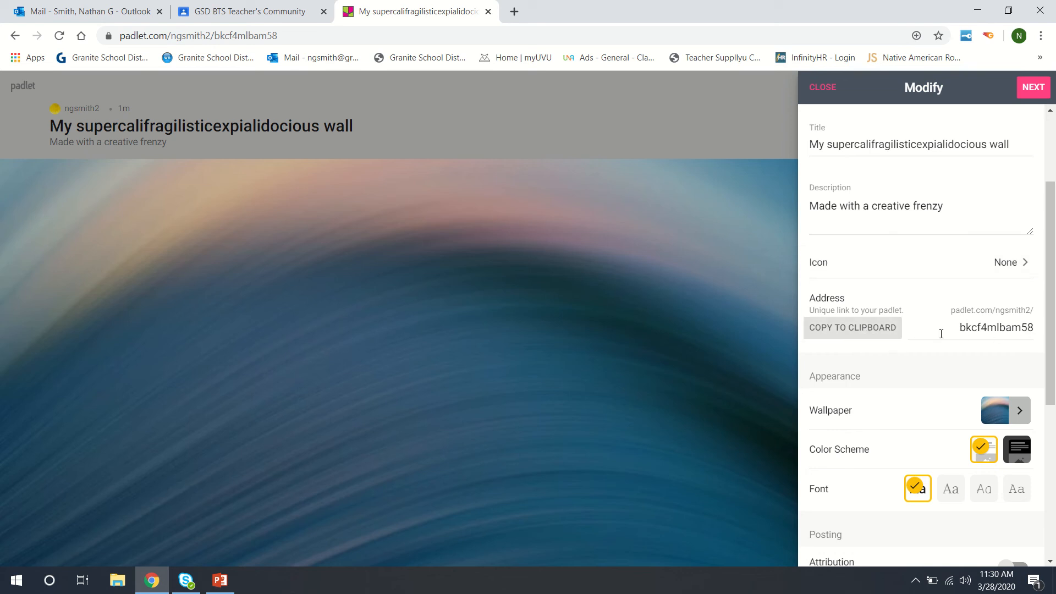
scroll(882, 382, down, 1)
click(1014, 345)
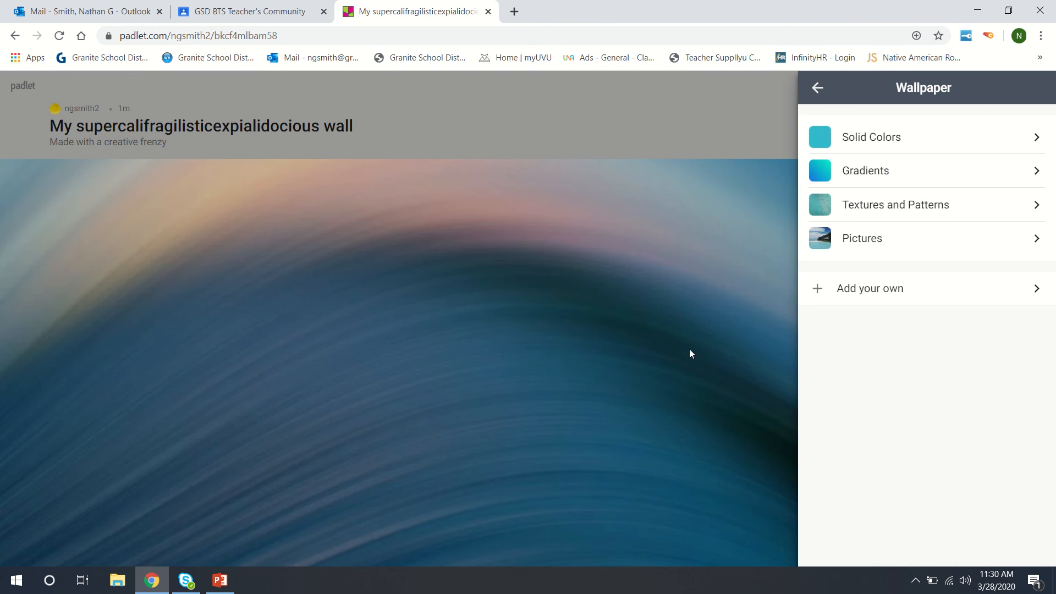
Step: Look at the Solid Colors wallpapers, then return to main settings keeping the wave wallpaper
click(930, 151)
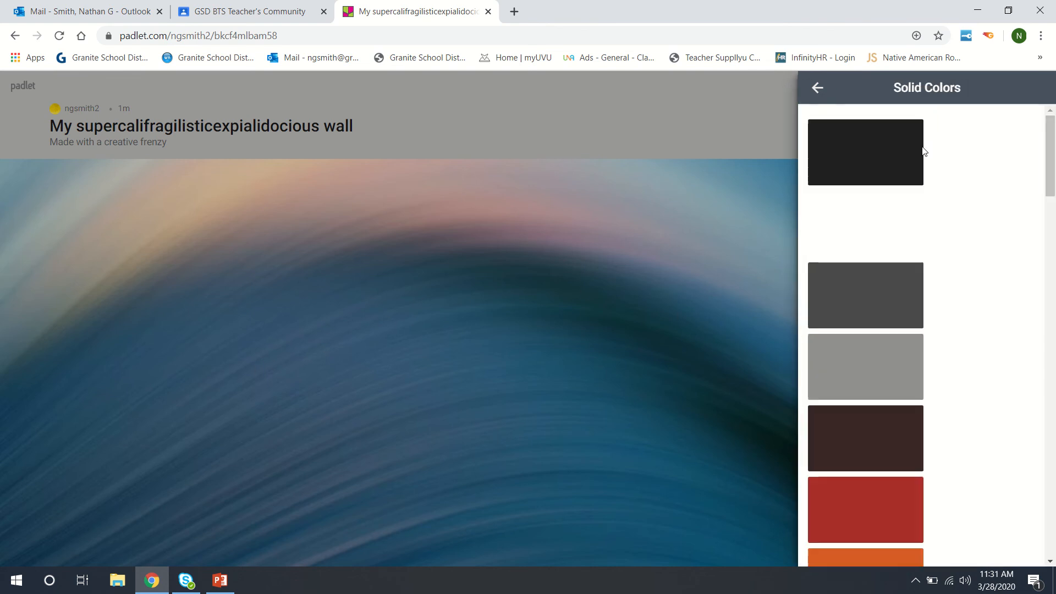
click(825, 91)
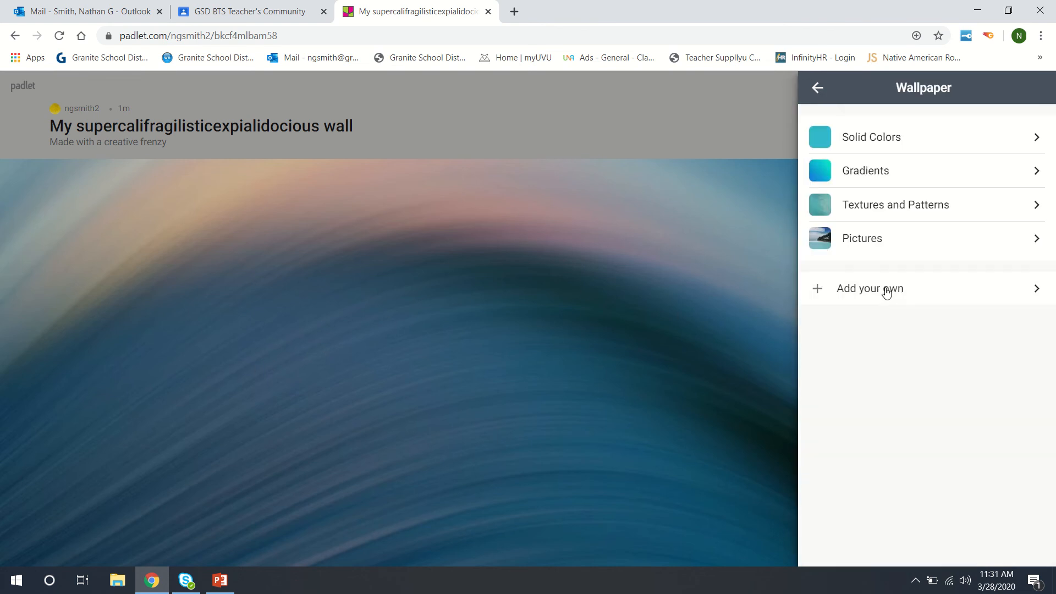
click(818, 93)
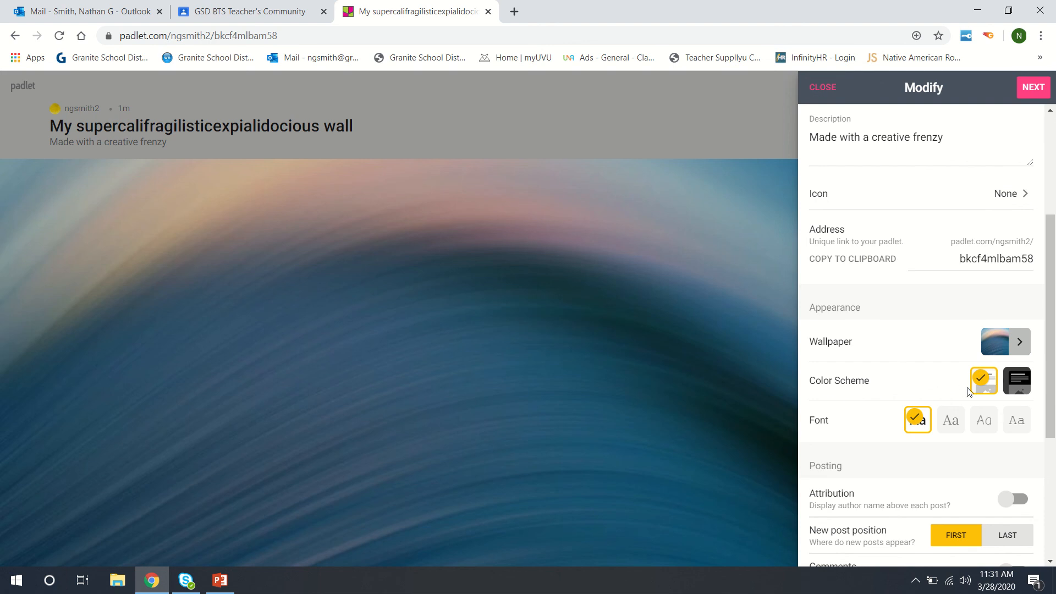
Step: Try the dark colour scheme, then restore the light colour scheme
click(1013, 379)
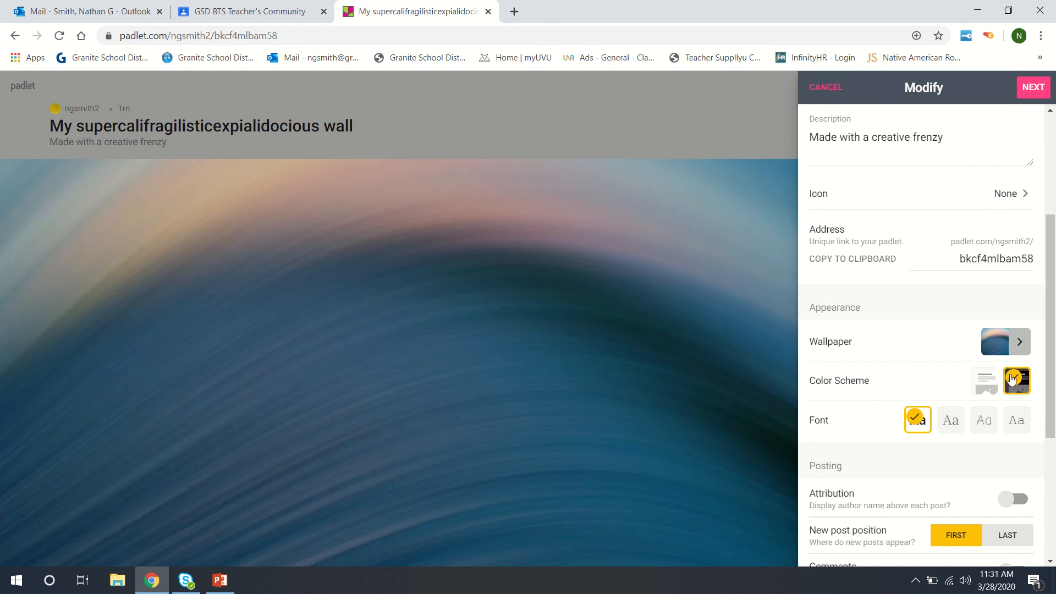
click(986, 388)
scroll(970, 435, down, 4)
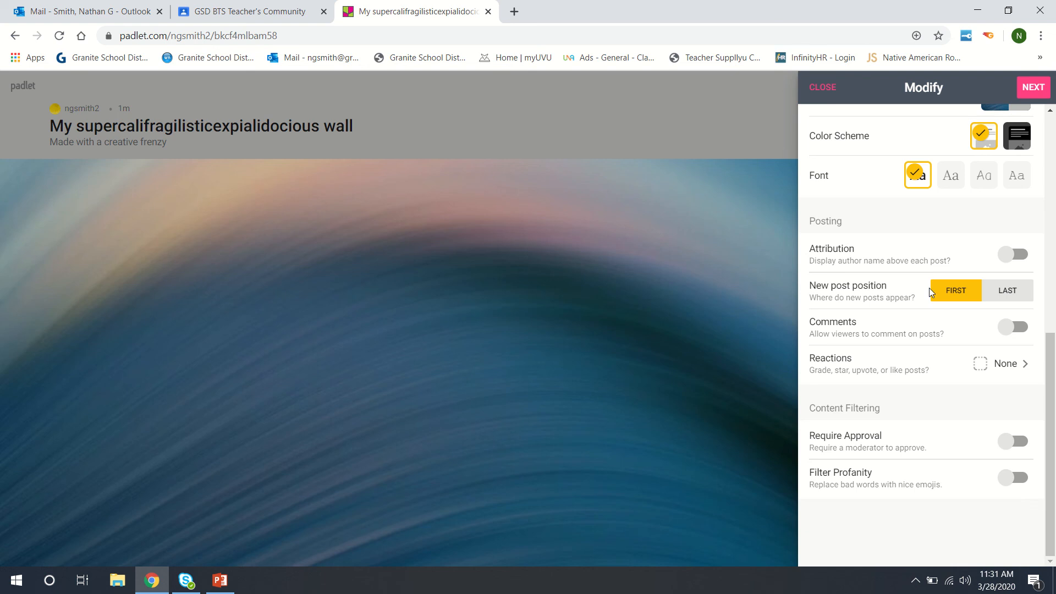
scroll(930, 289, up, 5)
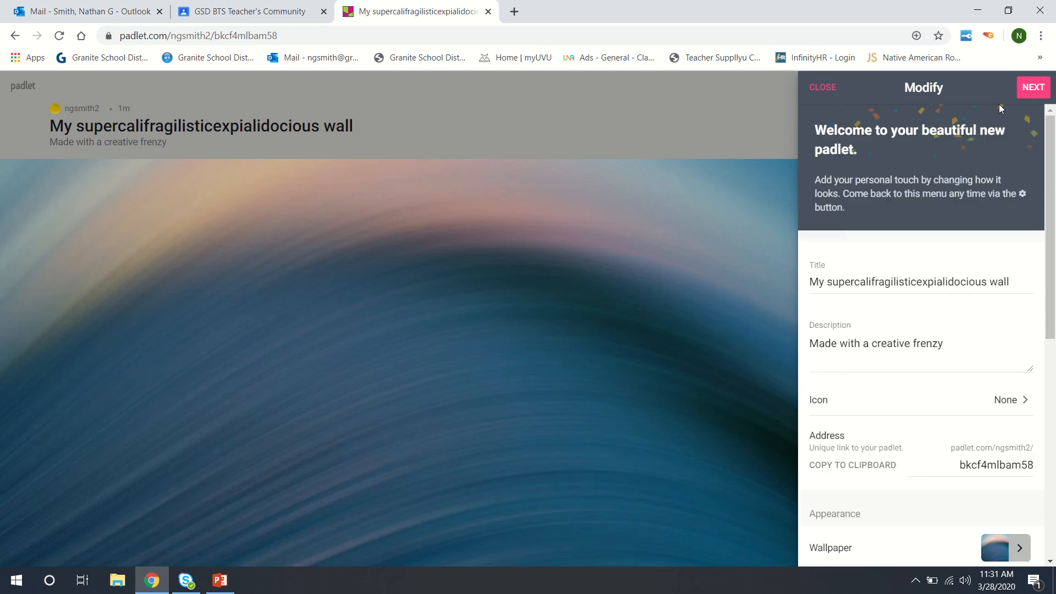
Step: Accept the board settings with NEXT and START POSTING on the empty wave-wallpaper wall
click(1025, 89)
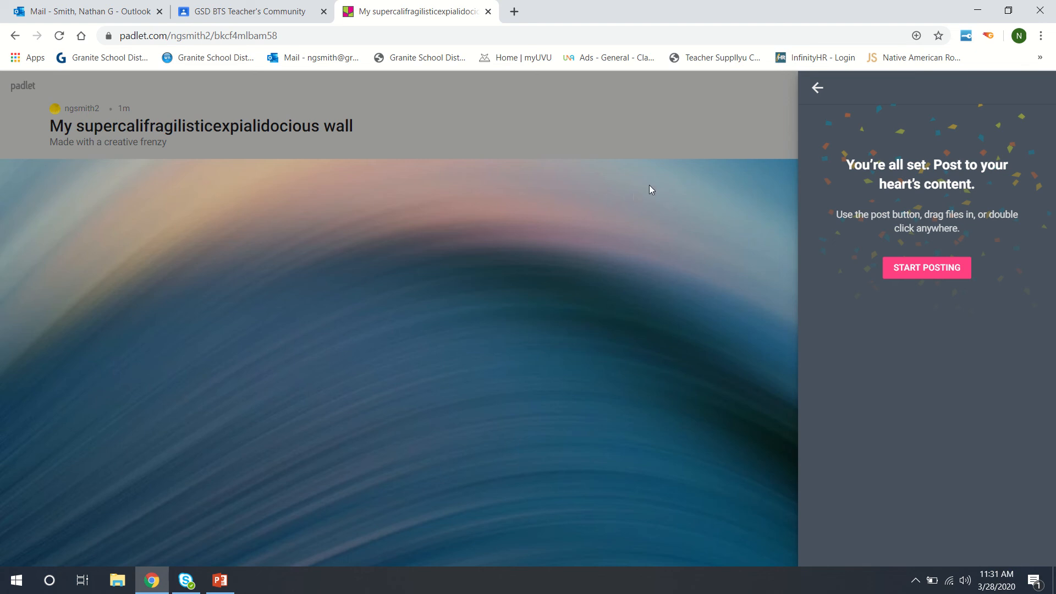
click(926, 268)
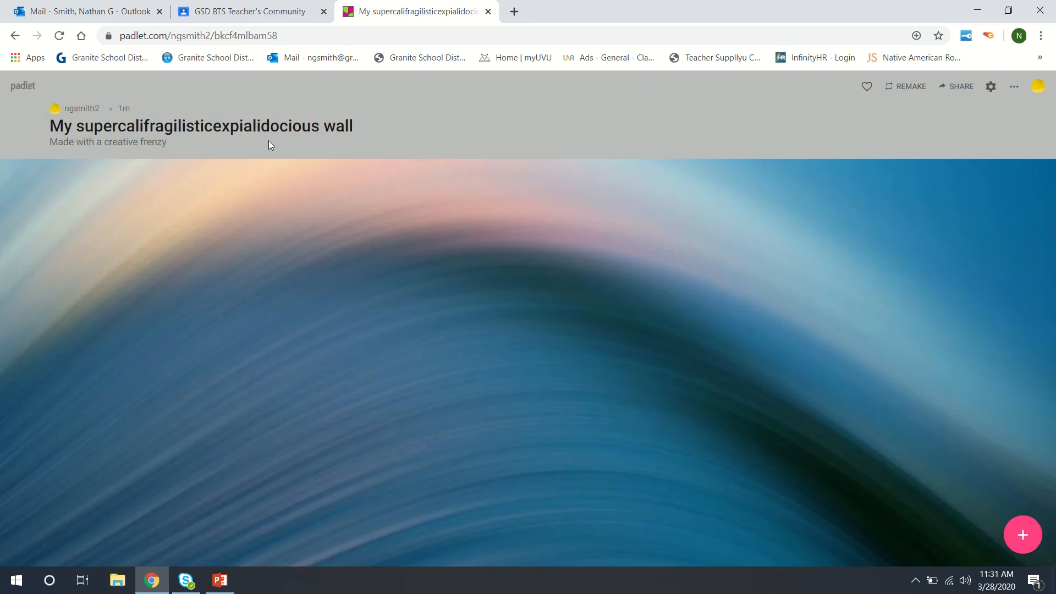
drag(282, 37, 119, 36)
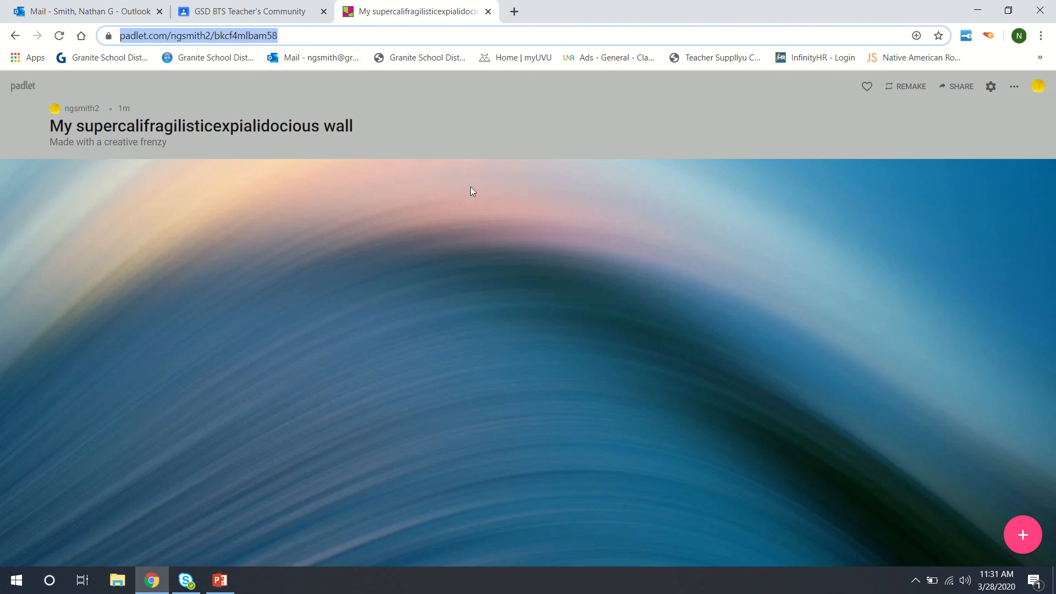
click(923, 480)
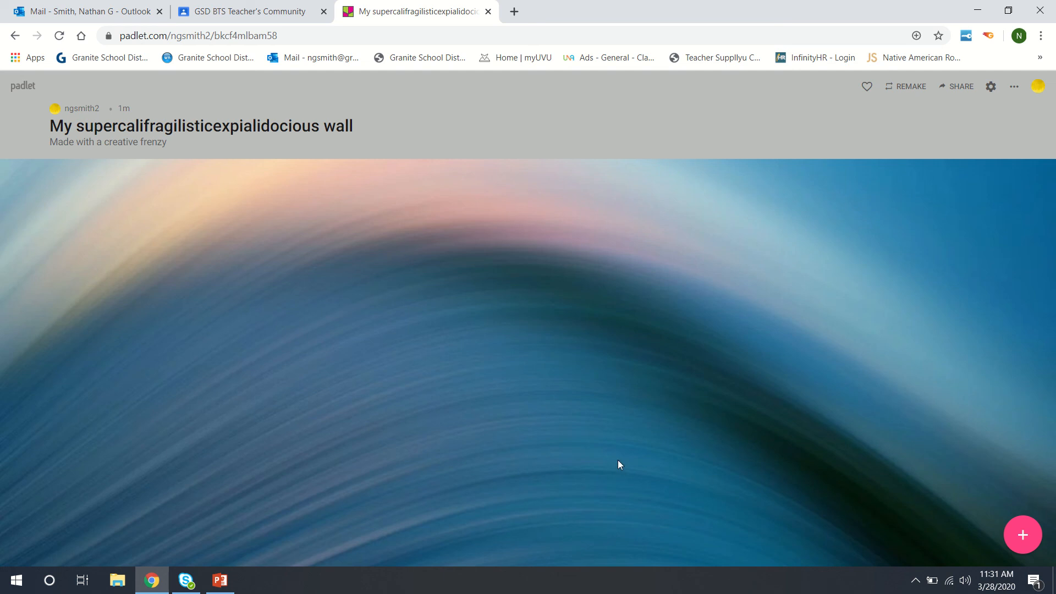
click(991, 88)
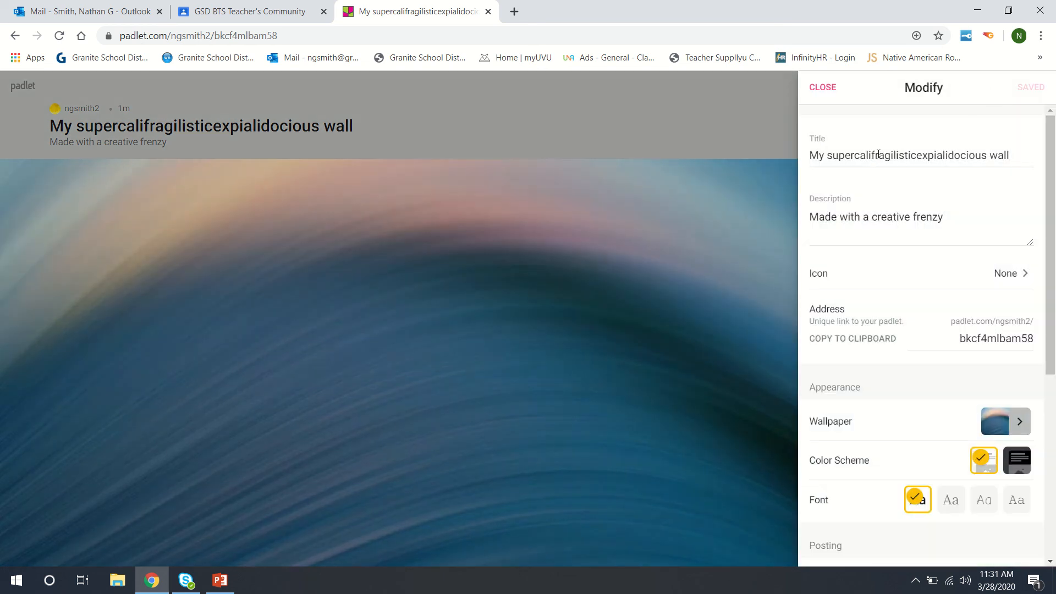
scroll(896, 353, down, 6)
scroll(900, 377, up, 6)
scroll(902, 379, down, 1)
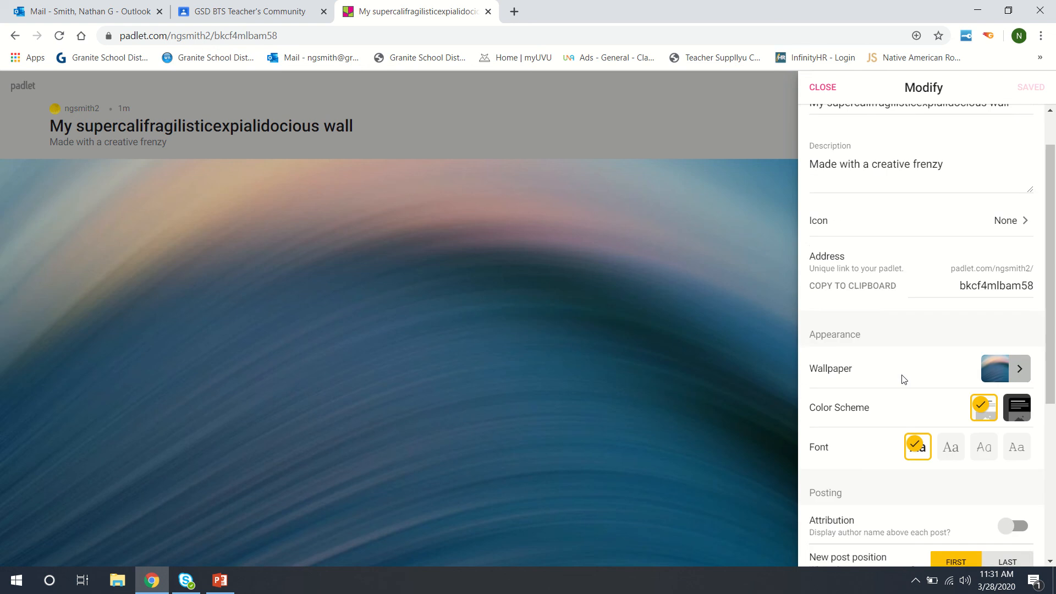
scroll(902, 378, down, 5)
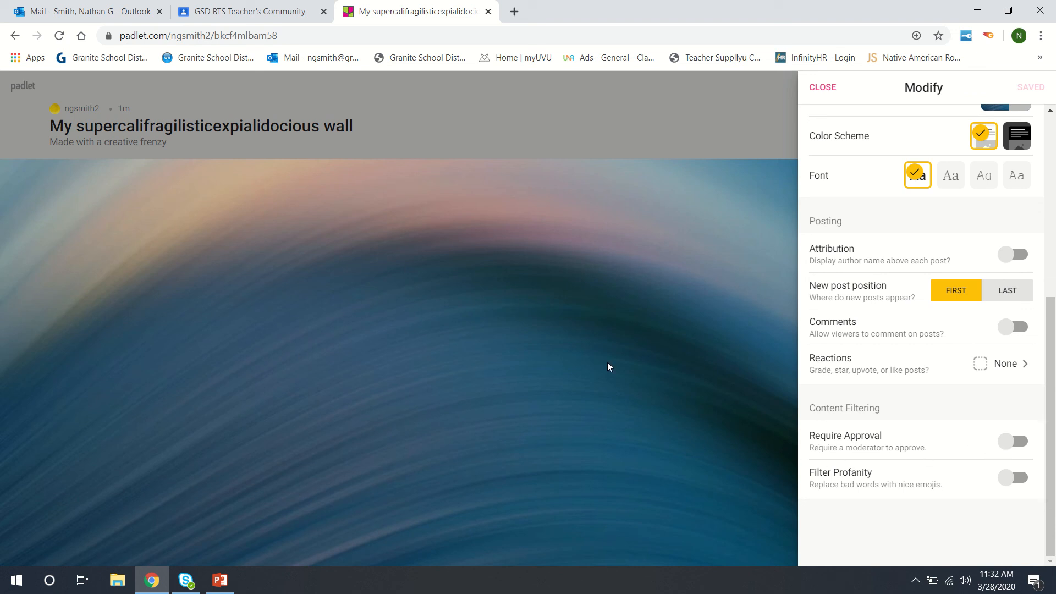
click(820, 87)
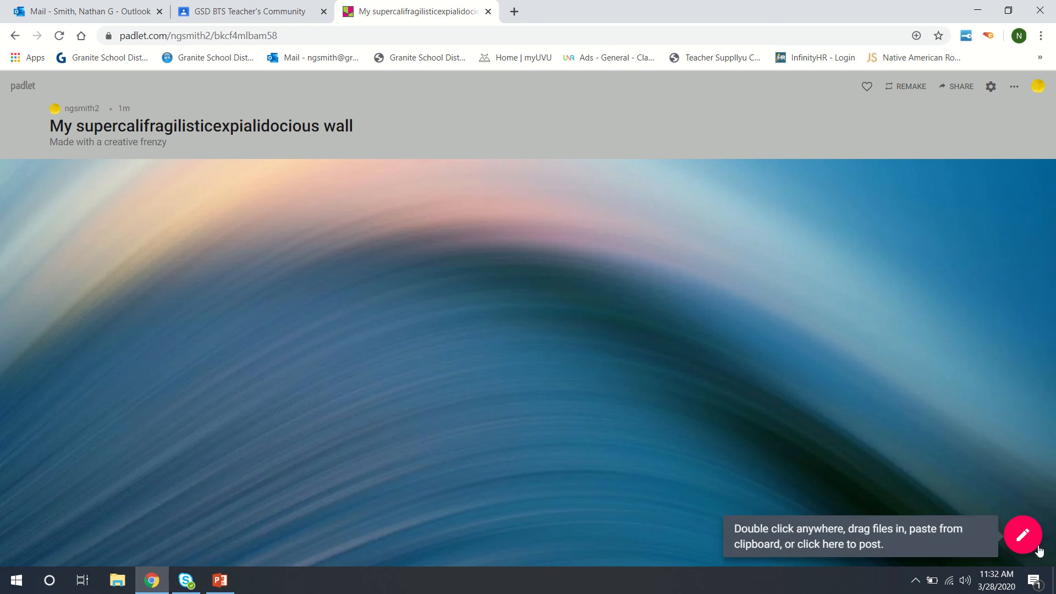
Step: Draft a post titled 'My first padlet post' with body ':)' and begin attaching a web link
double_click(149, 210)
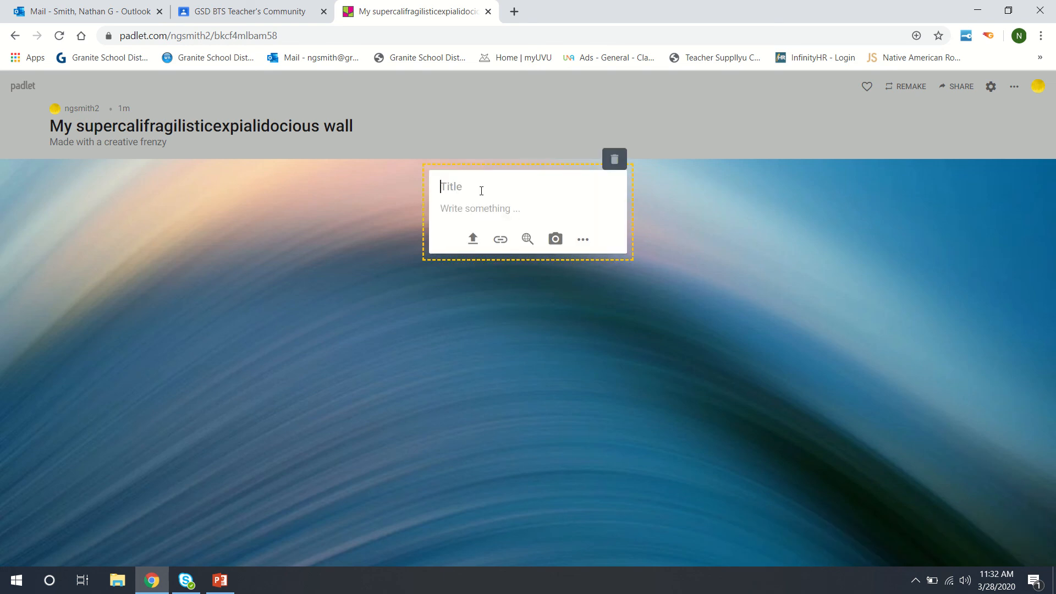
text(My first padlet post)
click(475, 213)
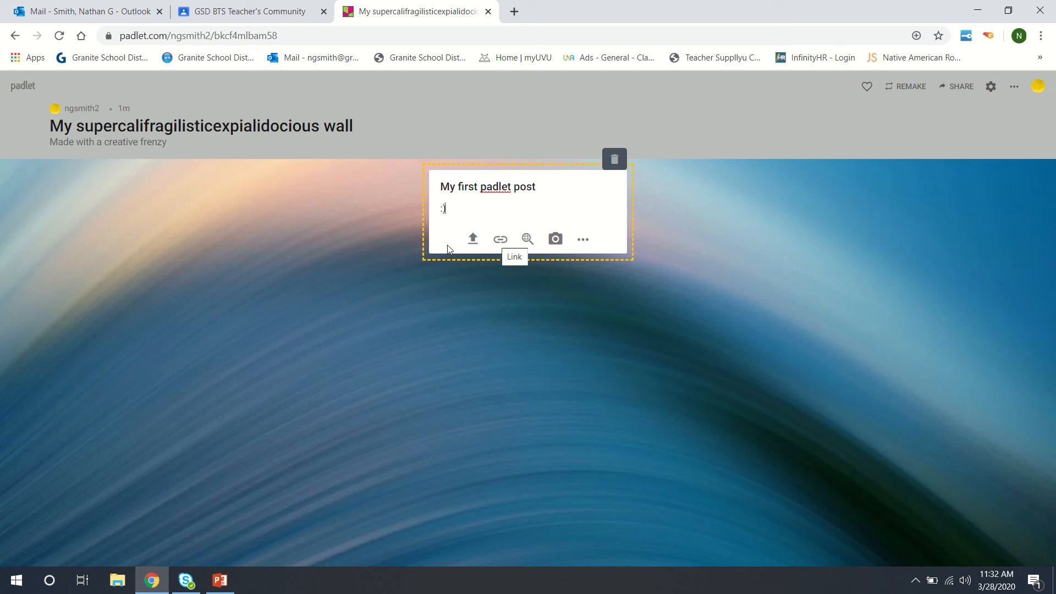
click(499, 241)
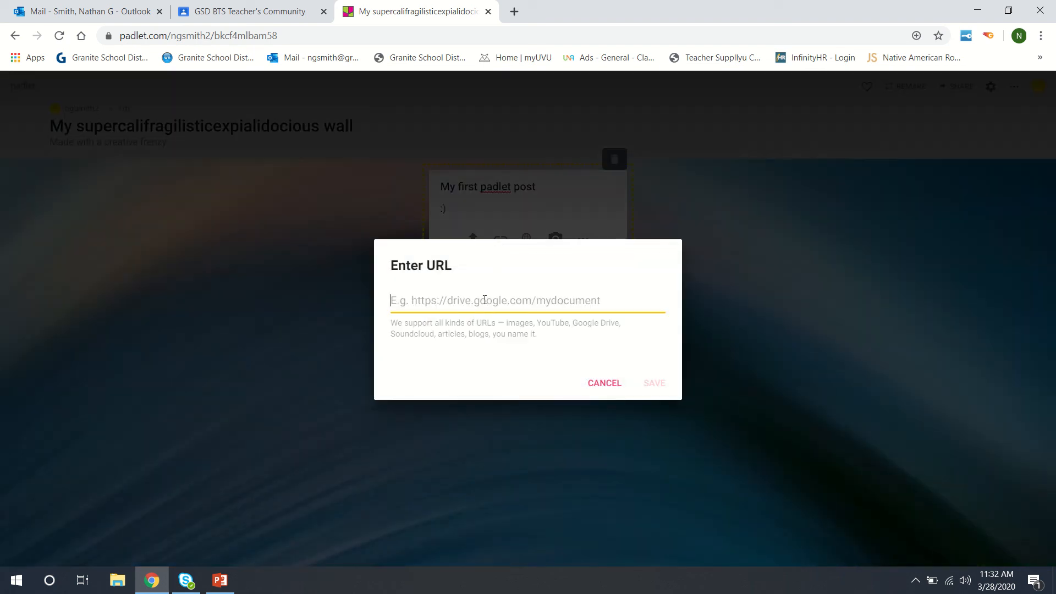
Step: Paste the YouTube link 'How to Link a Padlet Board to your Google Site' and save it
right_click(485, 300)
click(514, 410)
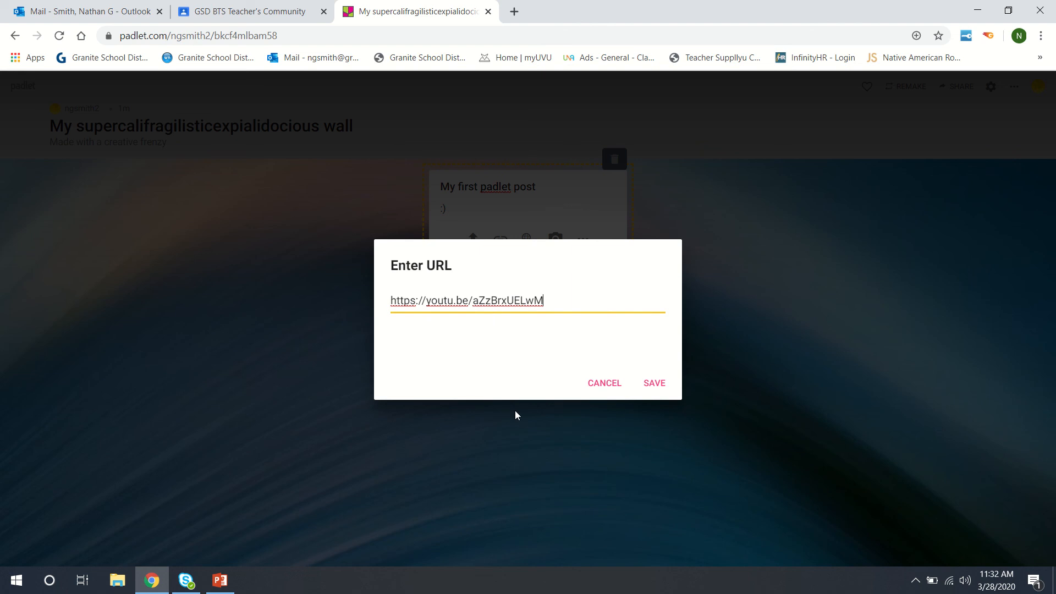
click(658, 388)
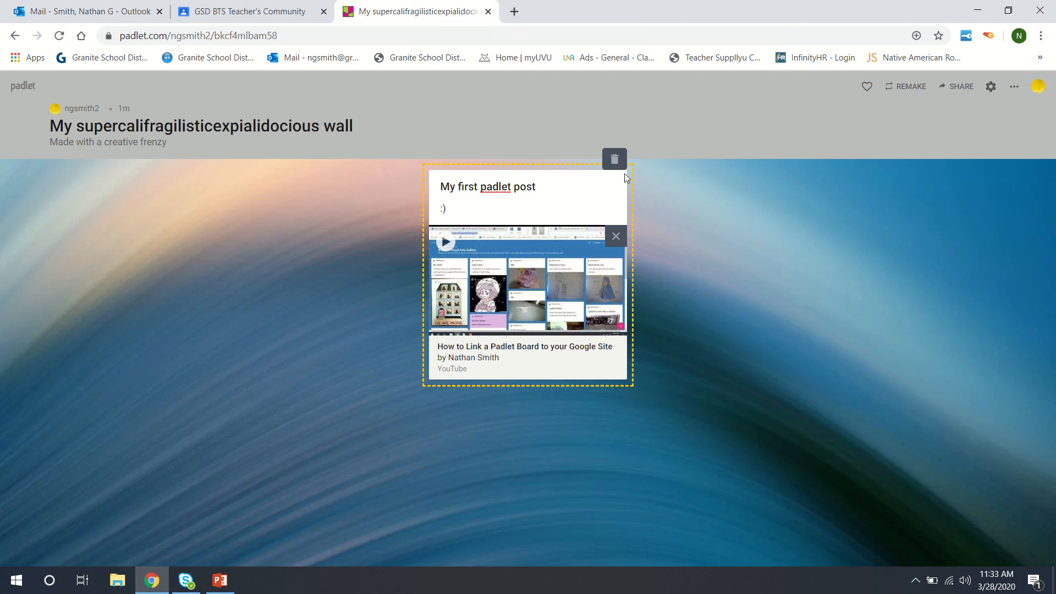
click(748, 302)
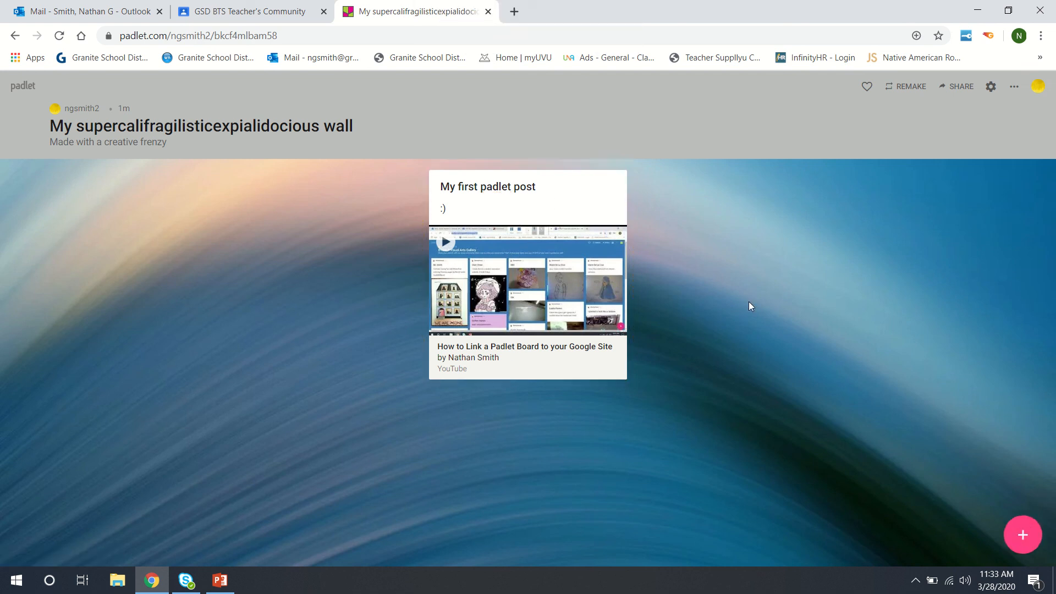